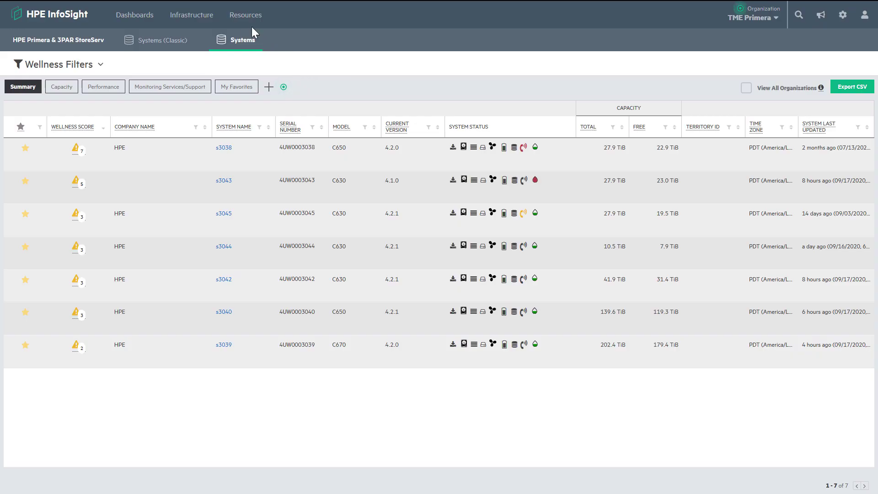
- In the InfoSight Welcome Center, choose HPE Primera Storage with Field Integrated installation
click(247, 18)
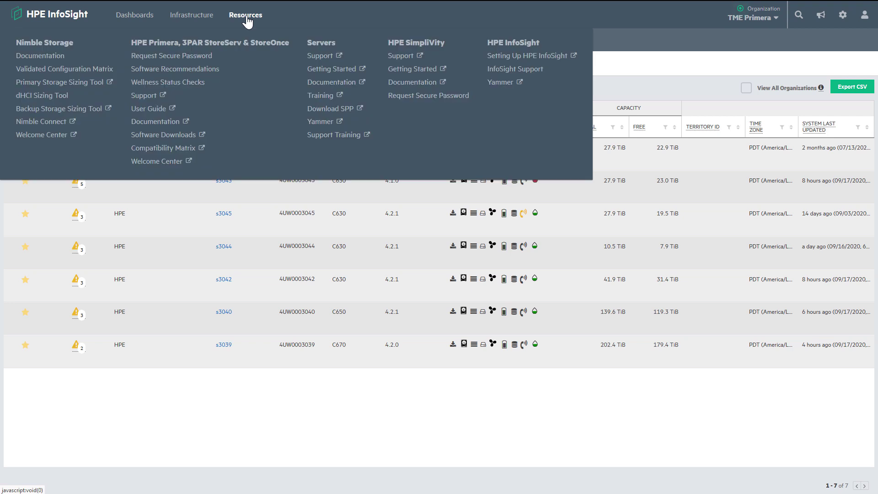
click(159, 164)
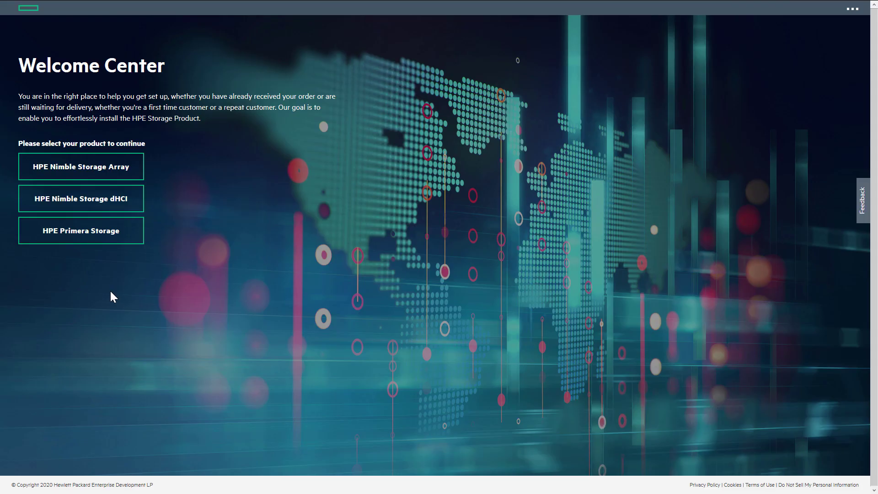
click(81, 236)
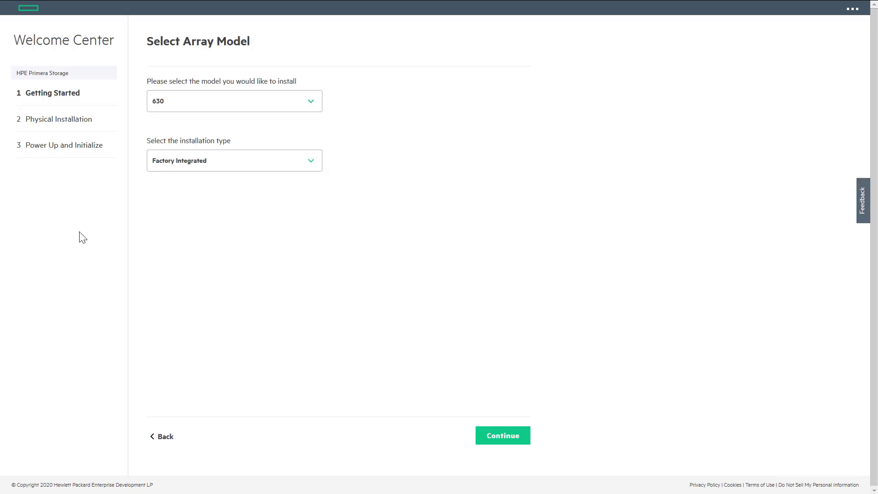
click(299, 160)
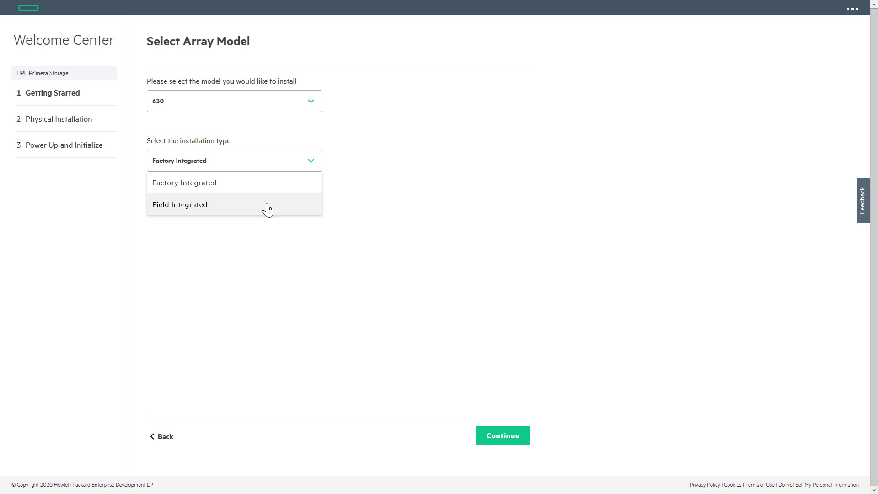
click(268, 210)
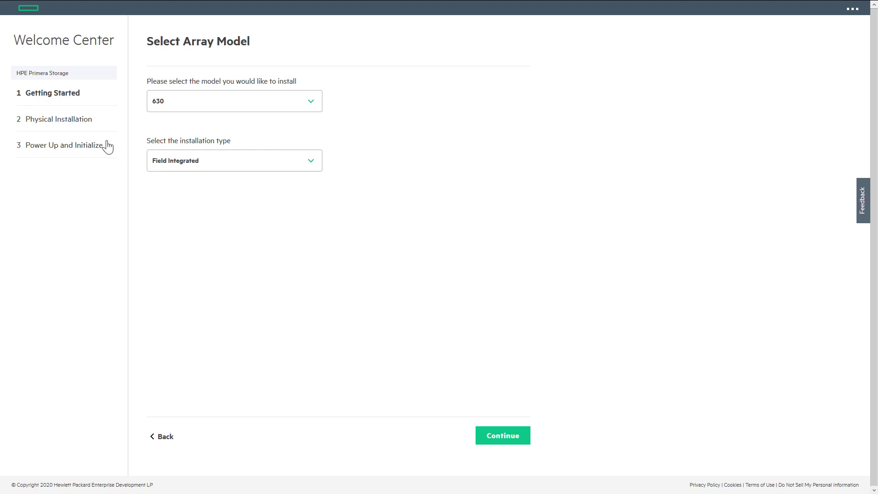
- Go to Physical Installation > Cable and launch the HPE Primera Cabling Tool
click(70, 129)
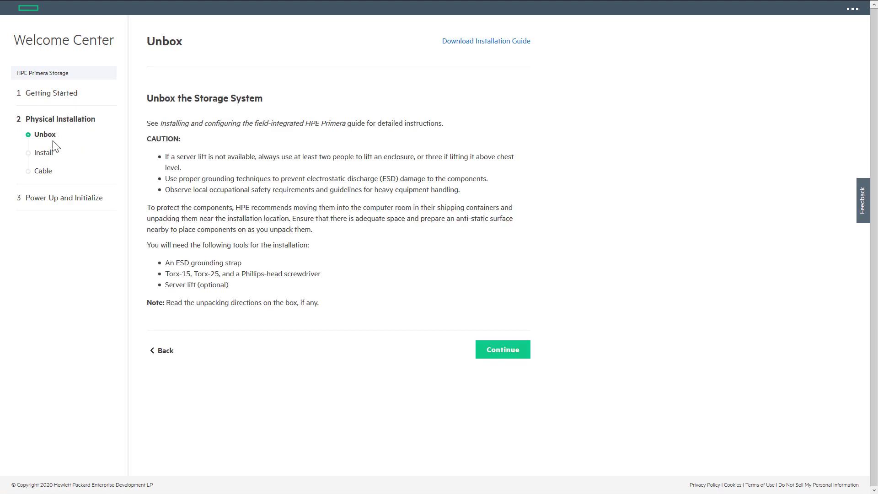
click(43, 172)
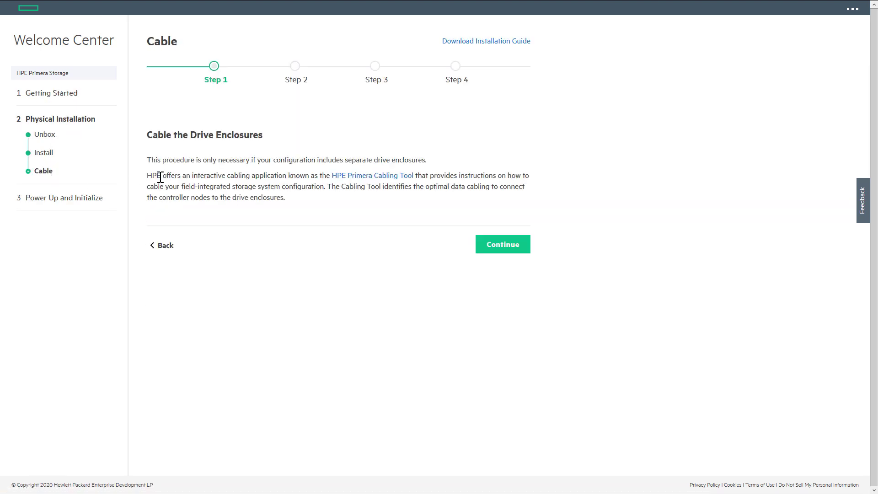
click(364, 177)
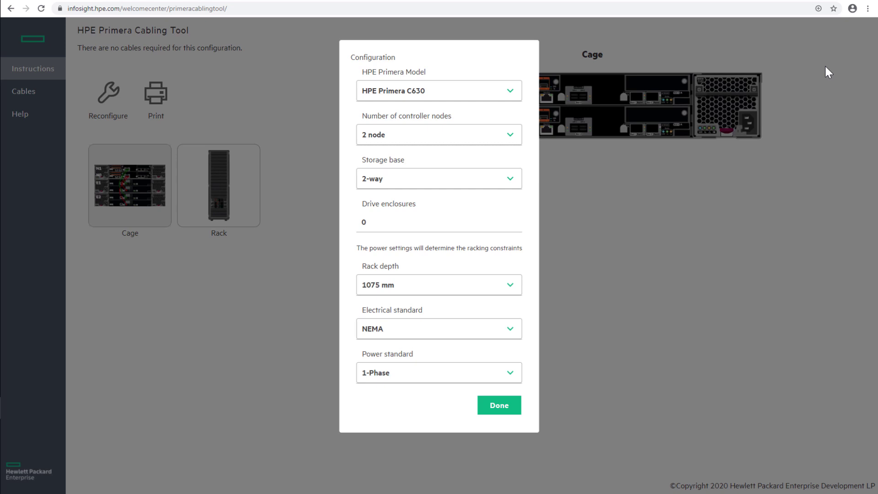
- Install the Cabling Tool as a desktop app, launch it, and turn on Windows Airplane mode
click(819, 8)
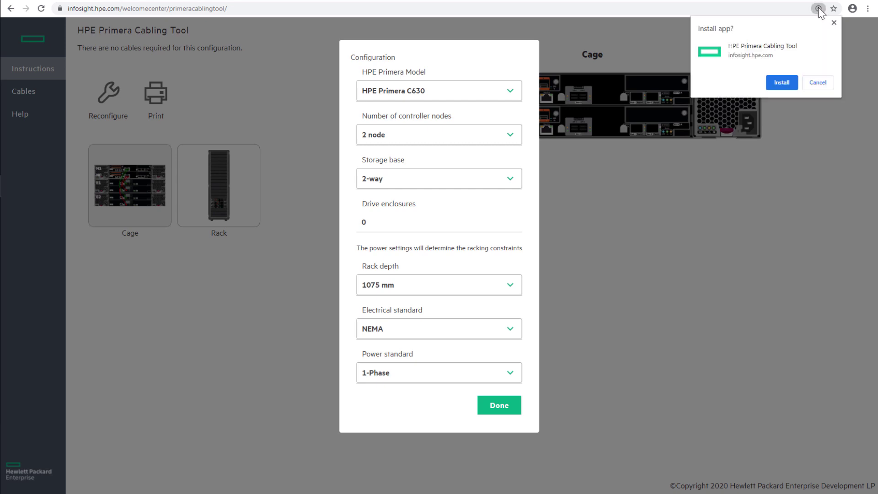
click(781, 83)
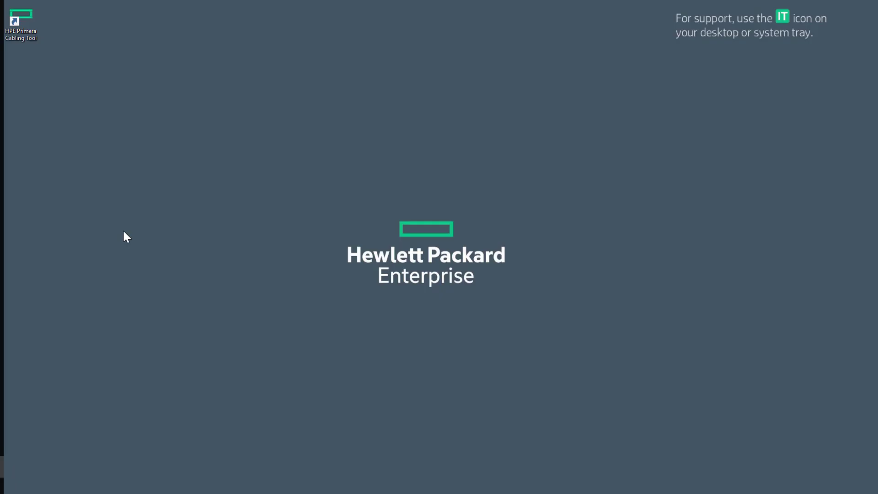
double_click(29, 24)
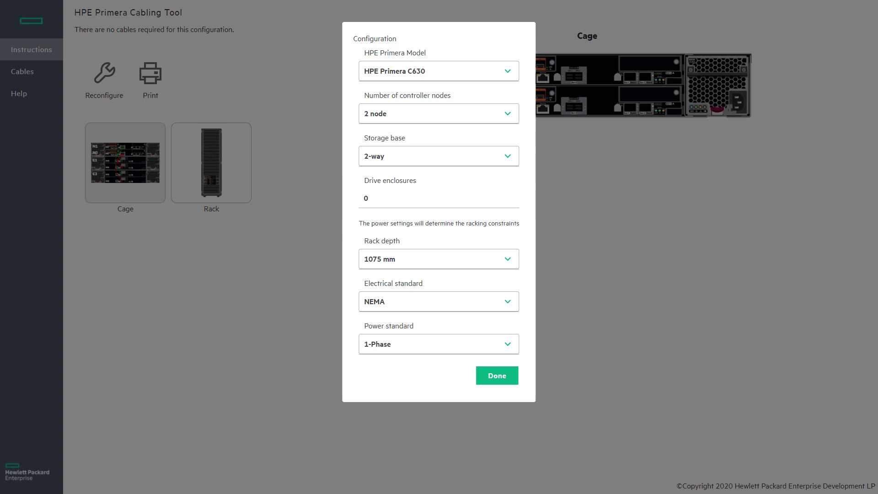
drag(294, 108, 395, 115)
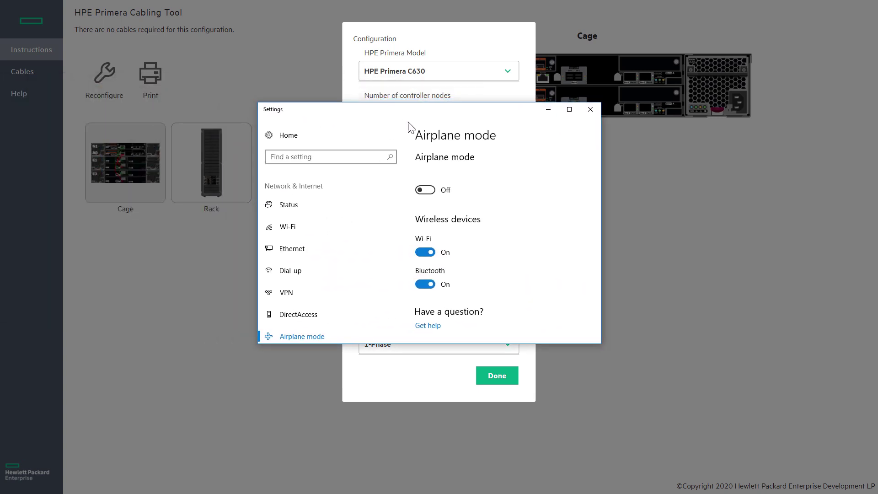
click(430, 190)
- Keep the configuration at HPE Primera C630 with 2 controller nodes
click(549, 110)
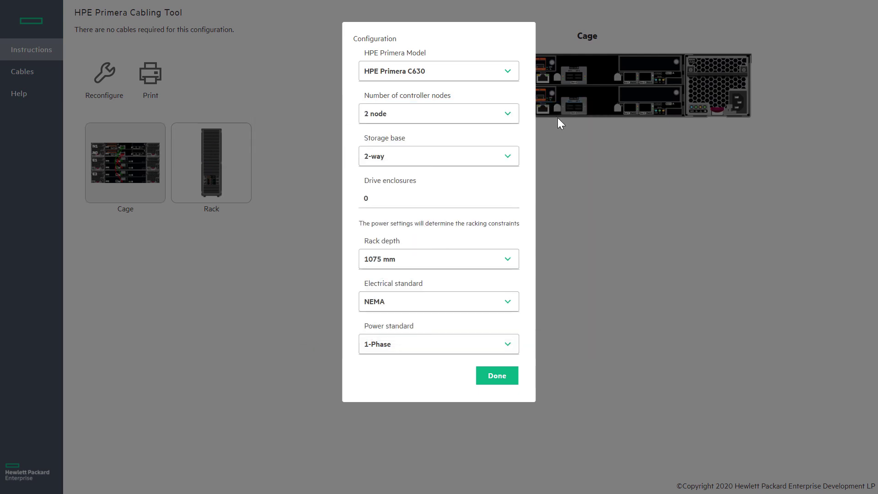
click(509, 73)
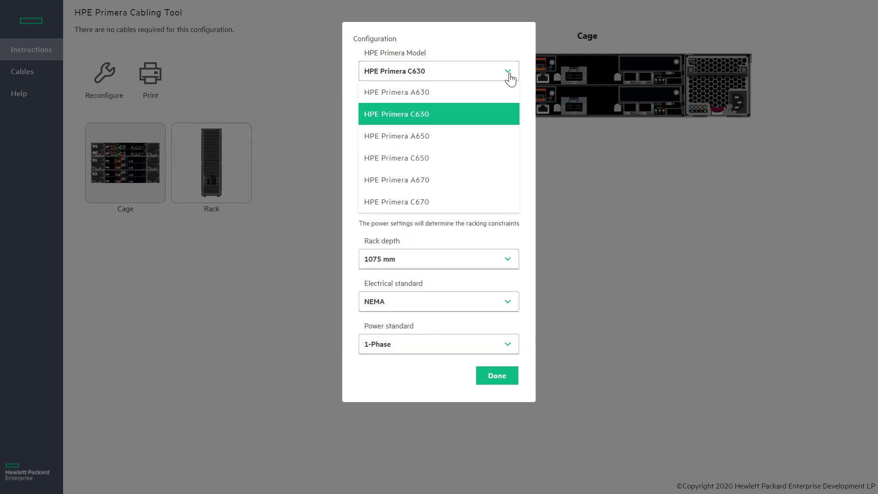
click(510, 76)
click(509, 116)
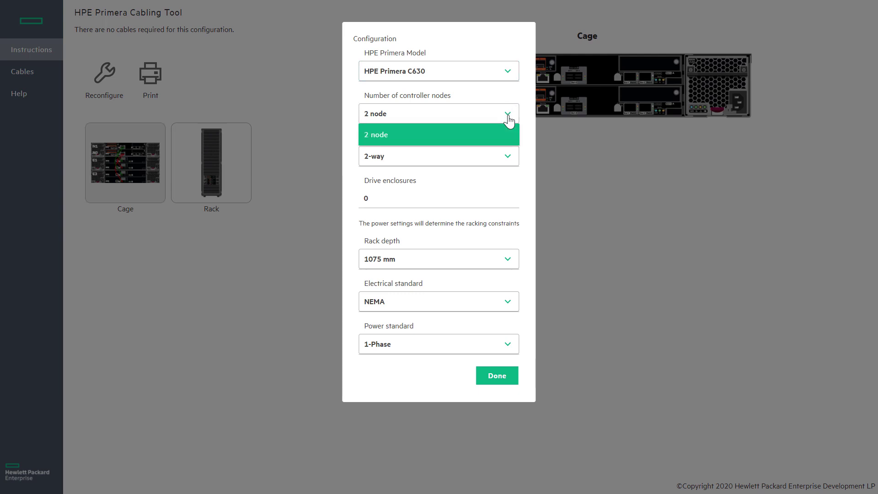
click(508, 117)
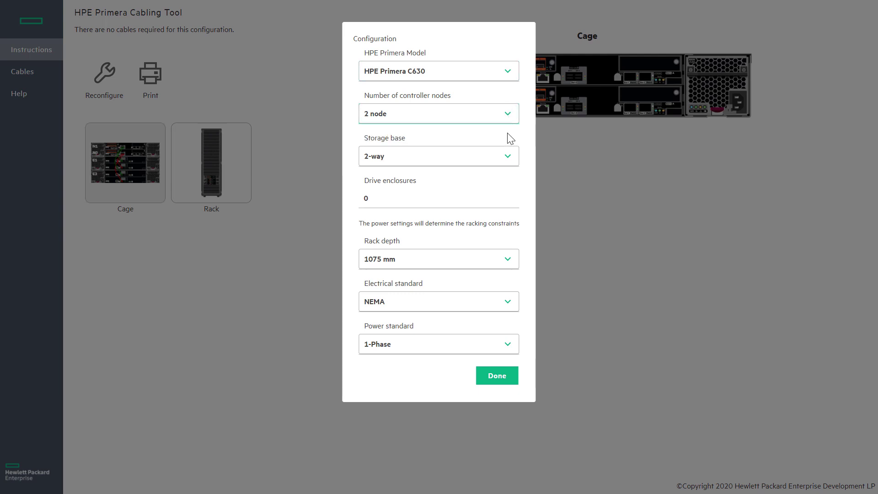
- Set the storage base to 2-way and drive enclosures to 3, then apply the configuration
click(505, 165)
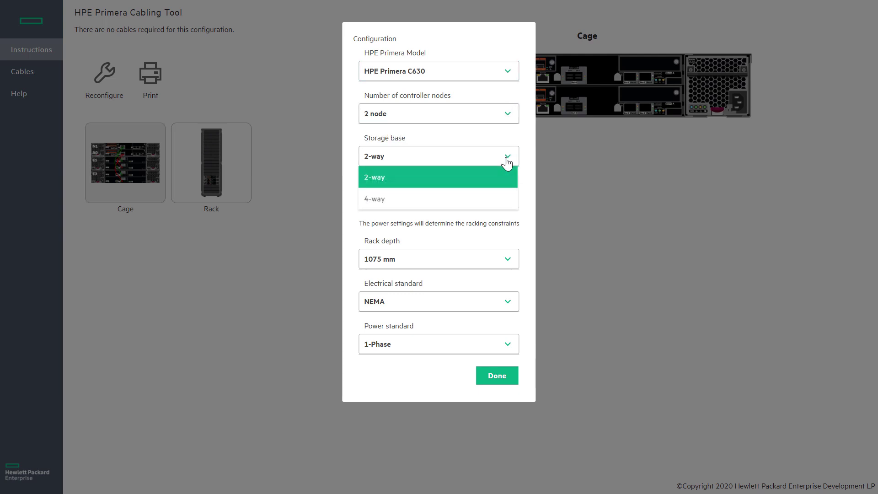
click(491, 205)
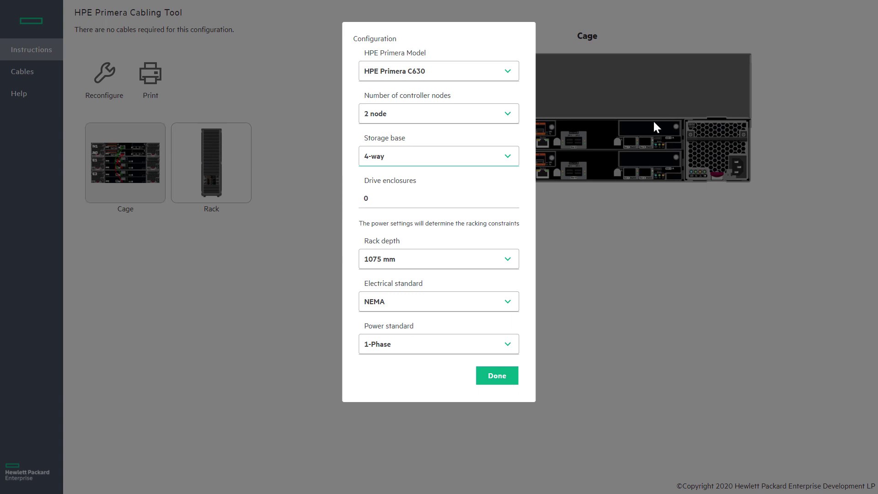
click(506, 155)
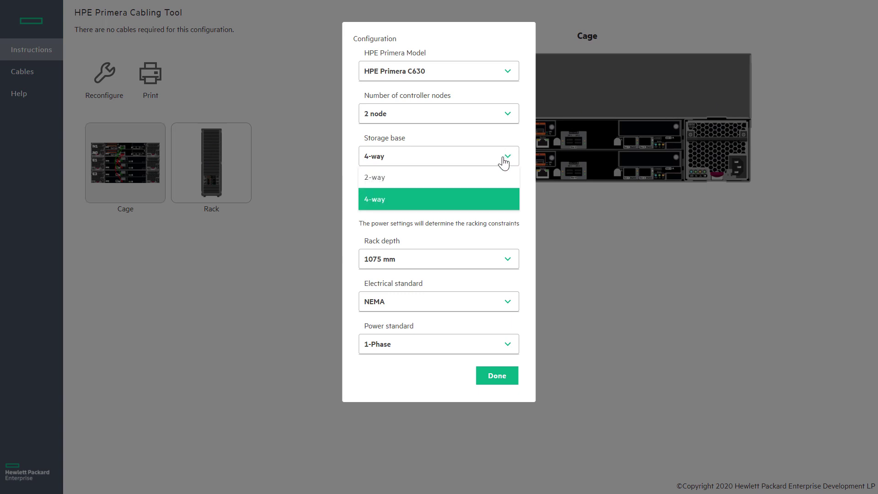
click(490, 179)
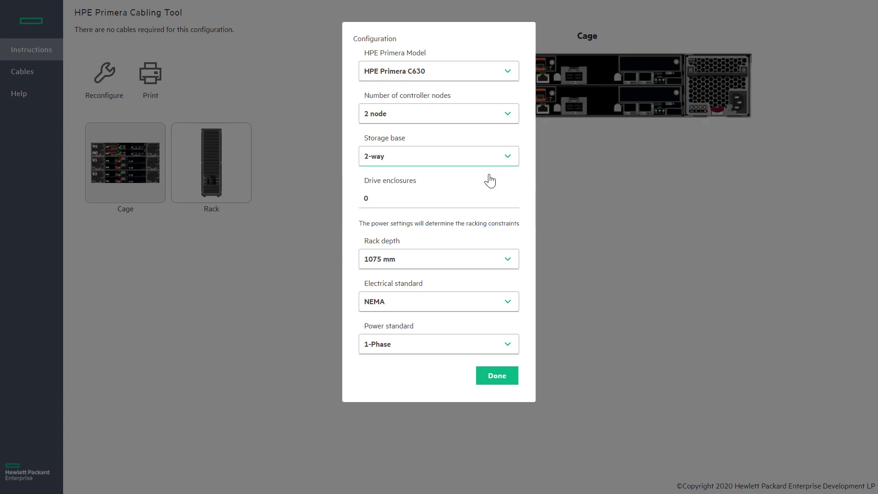
click(511, 196)
click(511, 197)
click(511, 196)
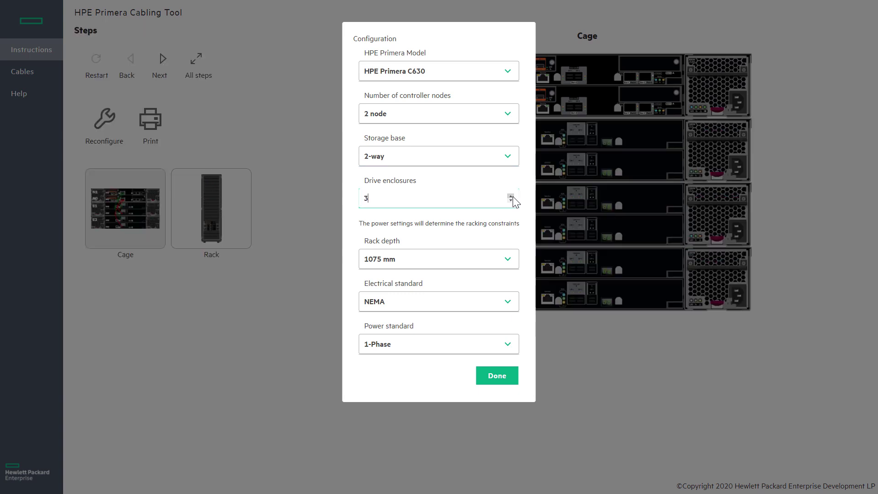
click(491, 383)
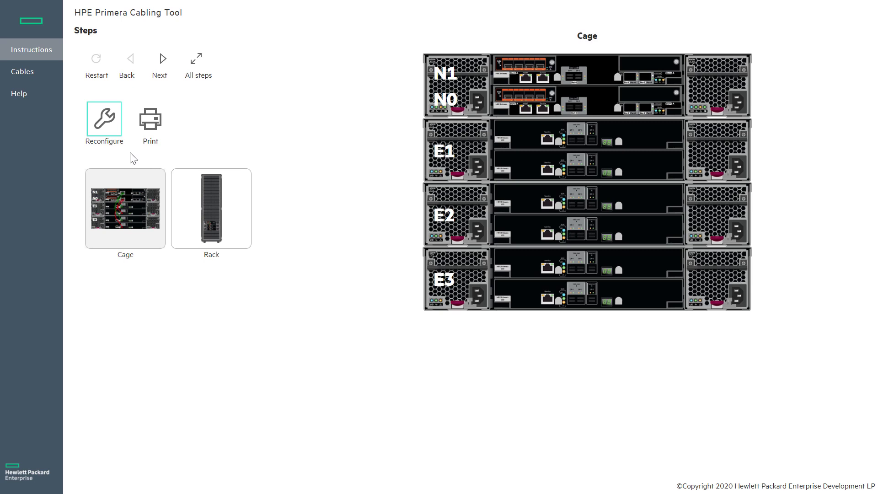
click(23, 77)
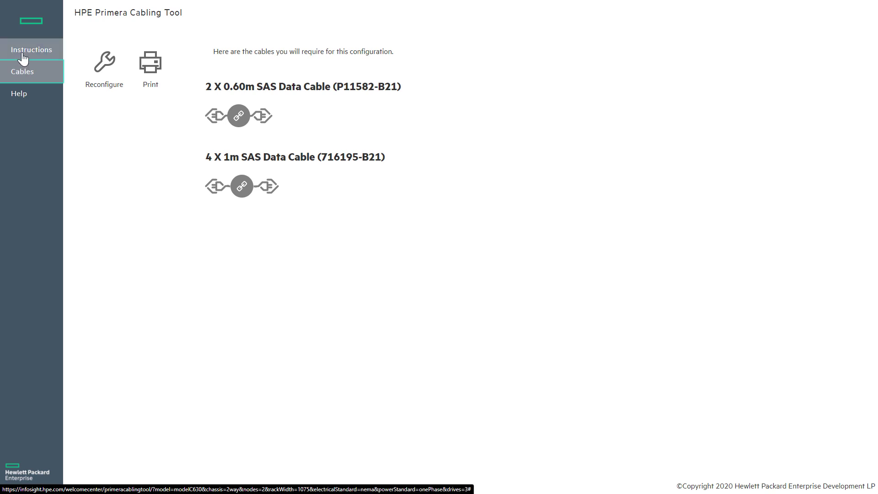
click(25, 54)
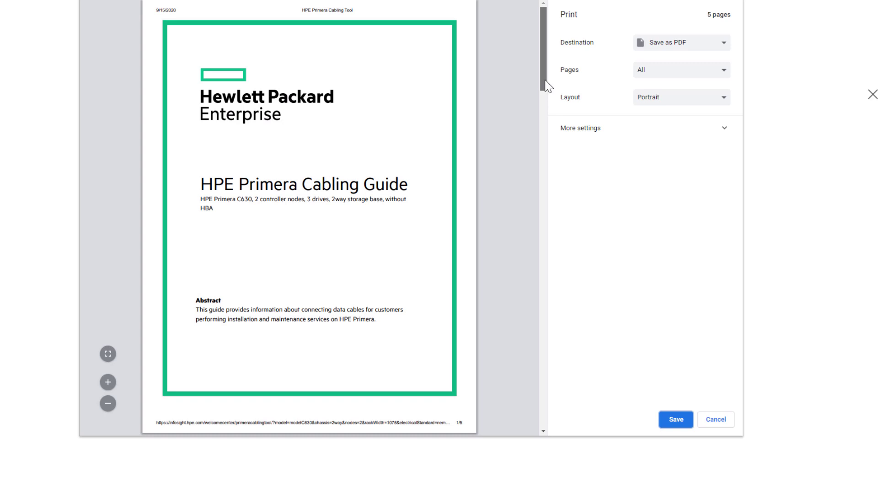
- Scroll the print preview down to page 3
drag(548, 86, 563, 394)
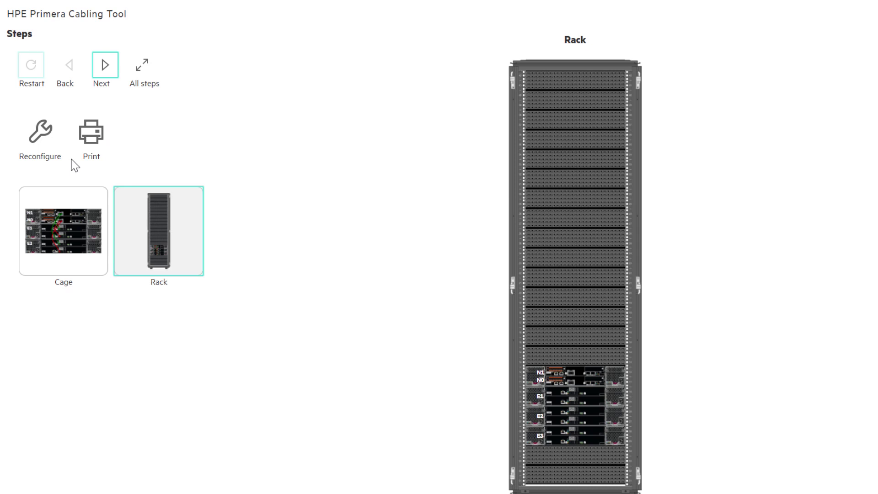
- Reconfigure the system as an A670 with 4 controller nodes and 18 drive enclosures
click(40, 133)
click(487, 82)
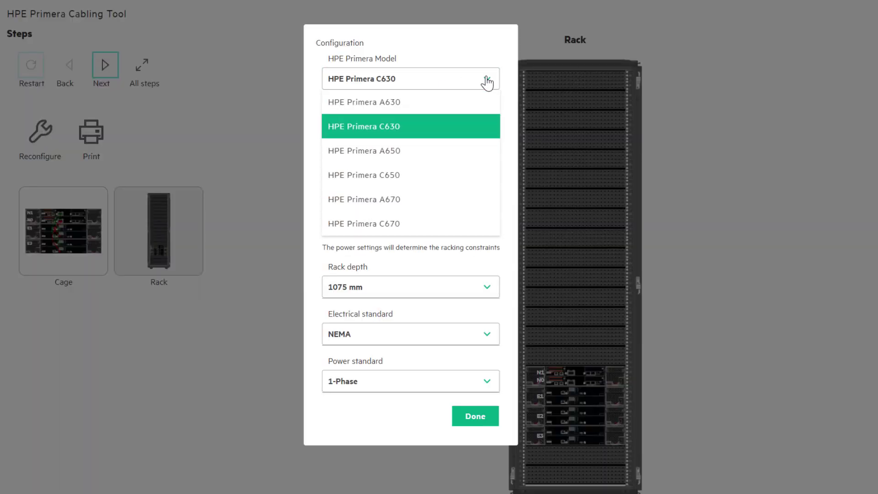
click(428, 200)
click(487, 128)
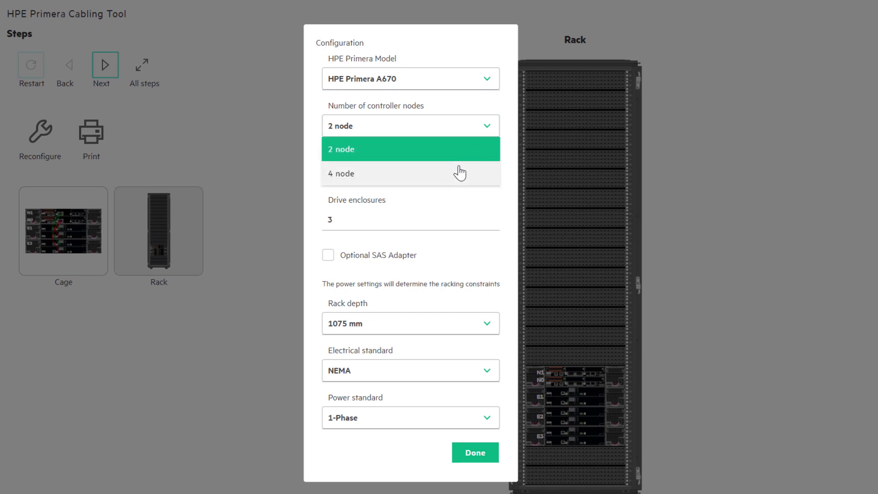
click(459, 173)
drag(448, 219, 324, 221)
text(18)
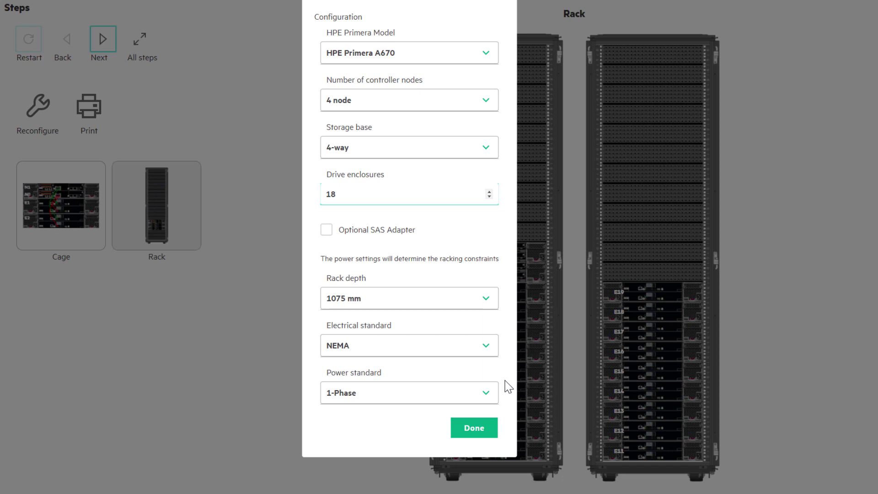
- Set power standard to 3-Phase, electrical standard to IEC and rack depth to 1200 mm
click(486, 396)
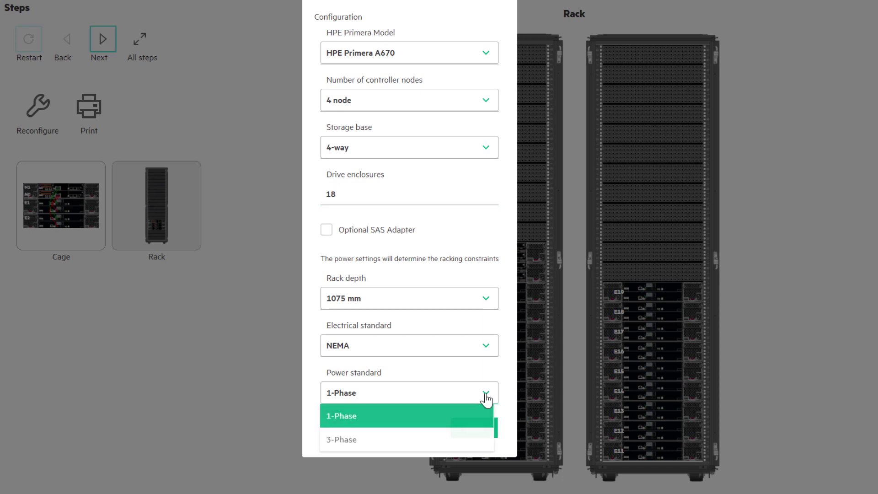
click(466, 442)
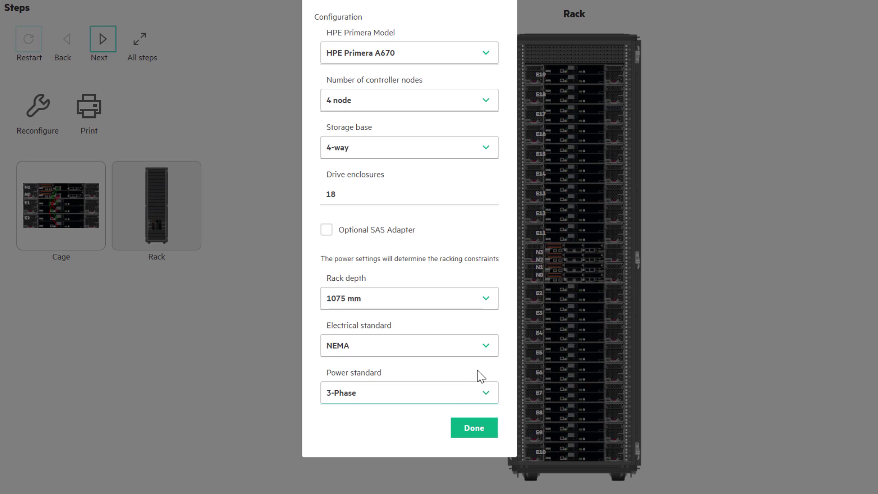
click(486, 346)
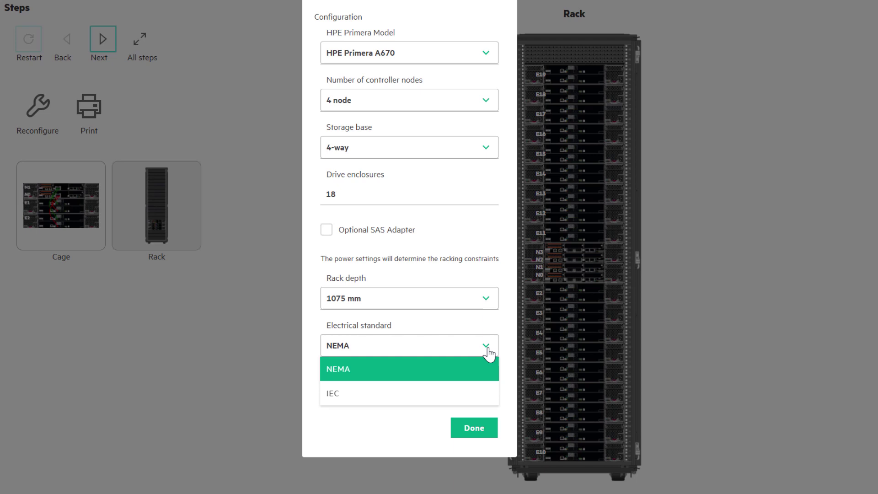
click(463, 394)
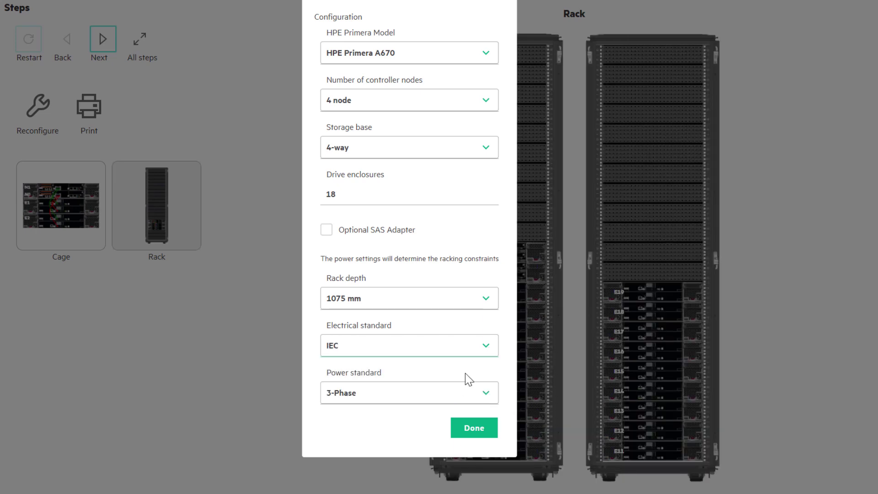
click(486, 298)
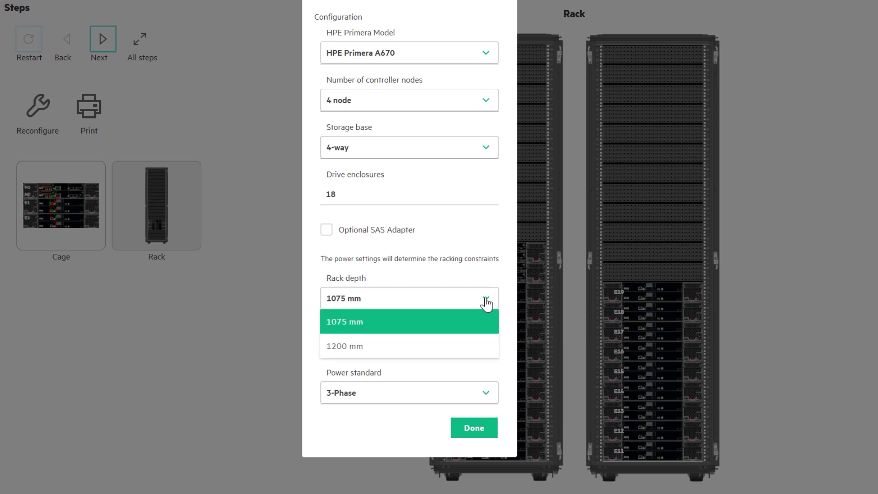
click(463, 348)
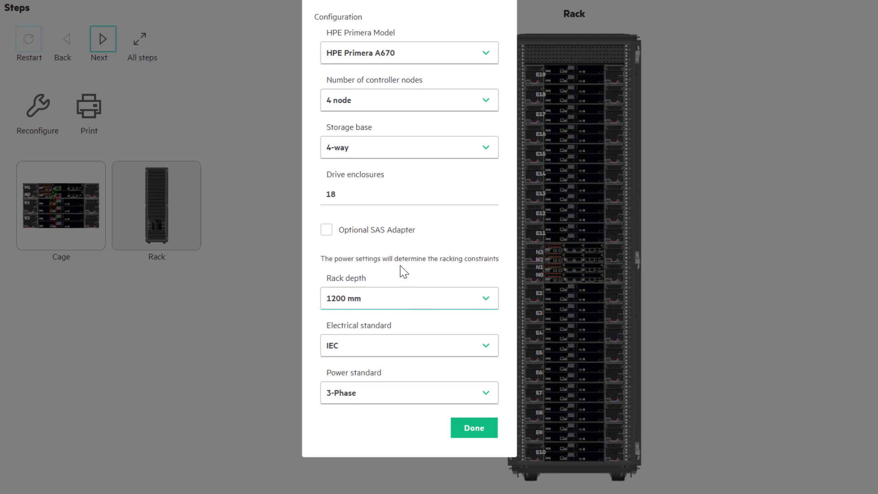
- Raise drive enclosures to 22 and include the Optional SAS Adapter
click(489, 192)
click(489, 191)
click(489, 191)
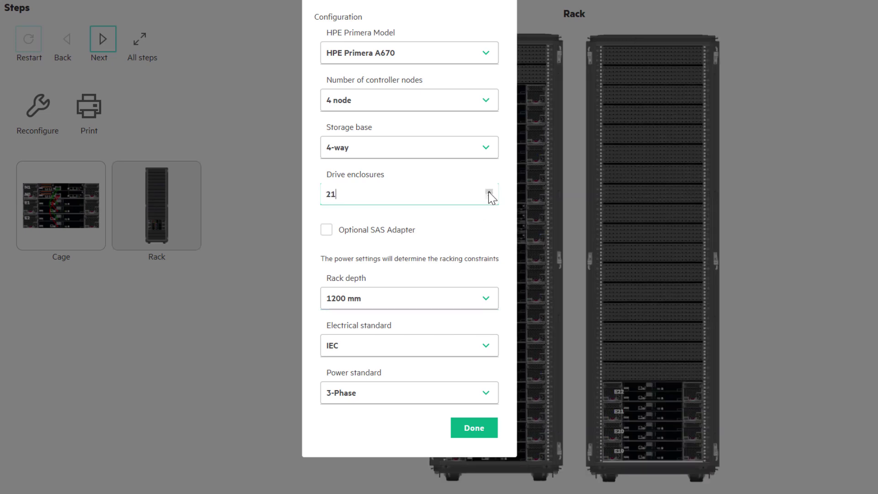
click(489, 191)
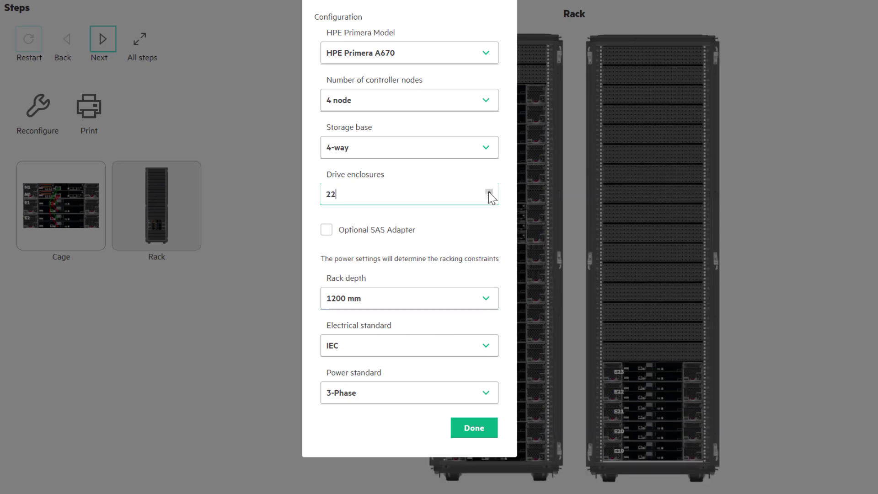
click(326, 230)
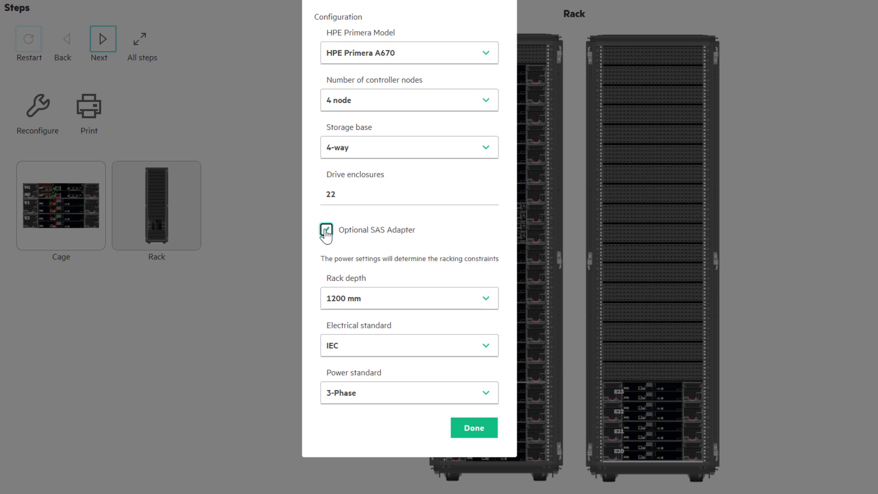
click(489, 193)
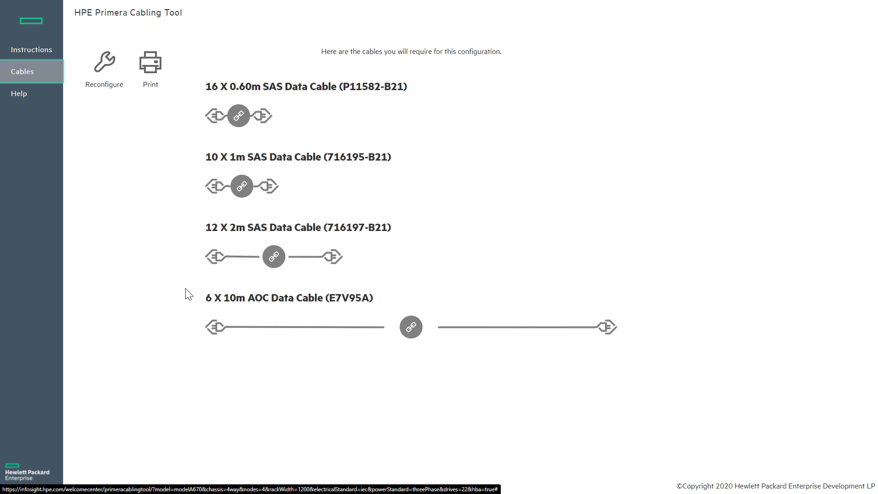
- Open the Help panel and visit the HPE community forum link
click(21, 95)
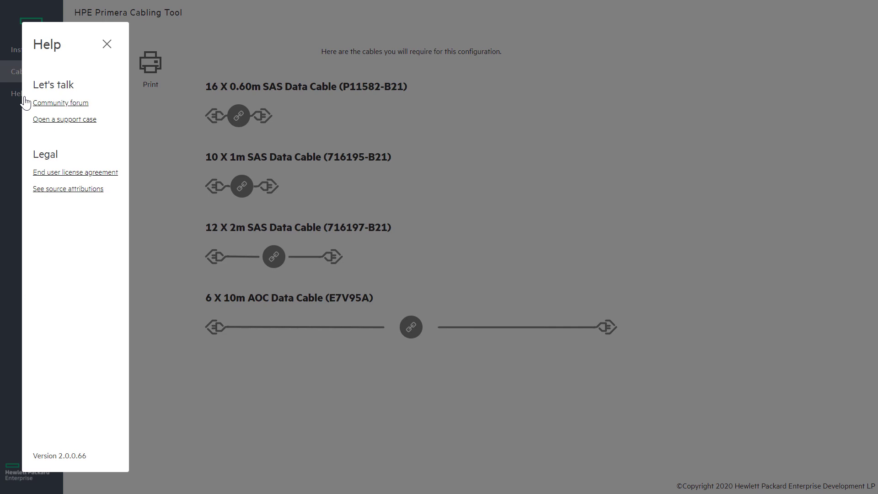
click(51, 103)
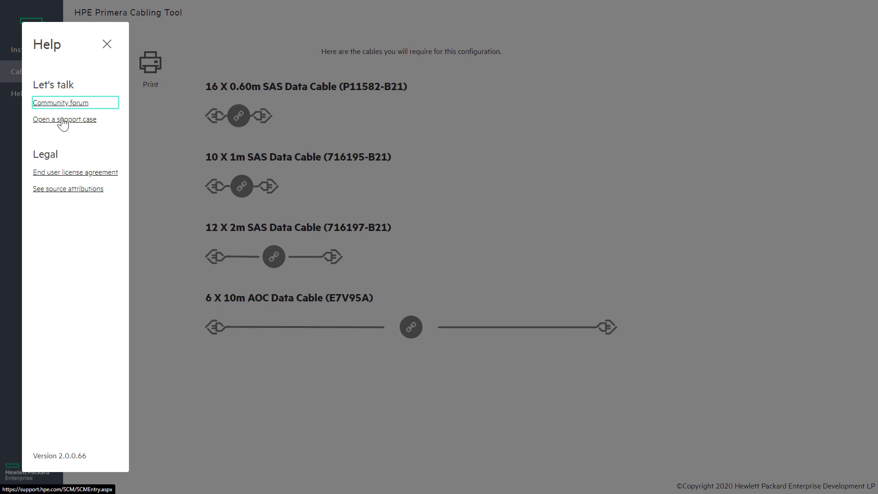
- Open a support case from Help and select the product serial number field
click(62, 120)
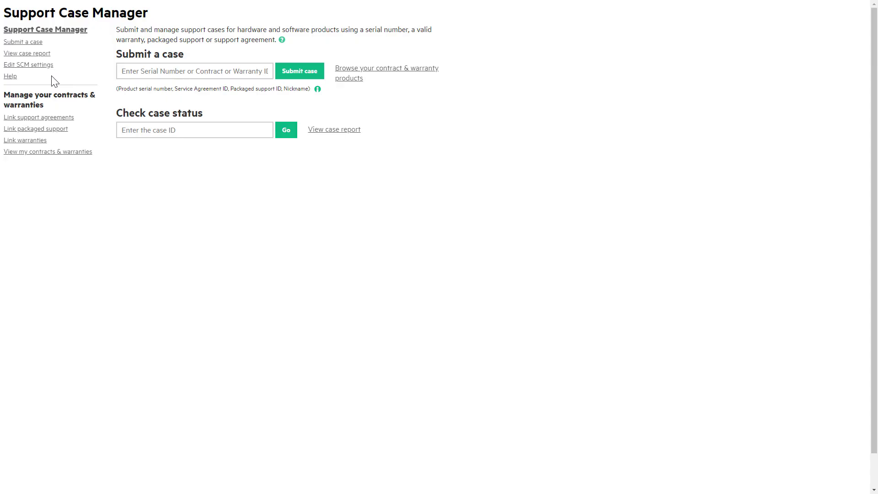
click(136, 71)
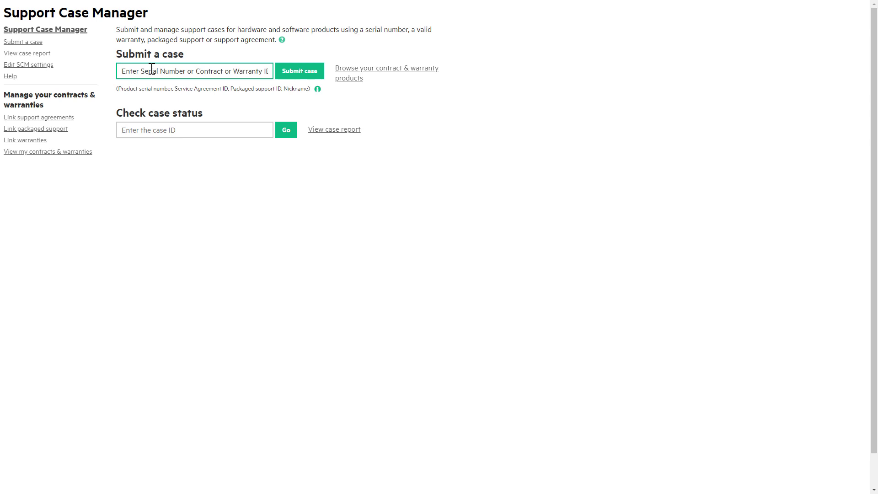